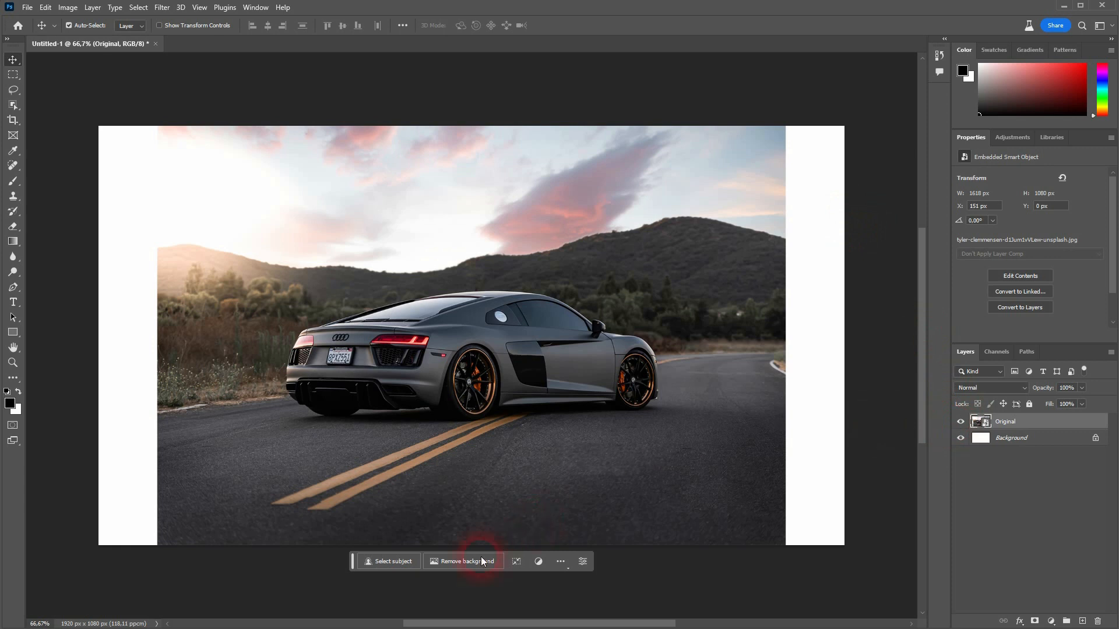
Select the car as the subject and accept its selection in Select and Mask with the default refinements.
left_click(396, 560)
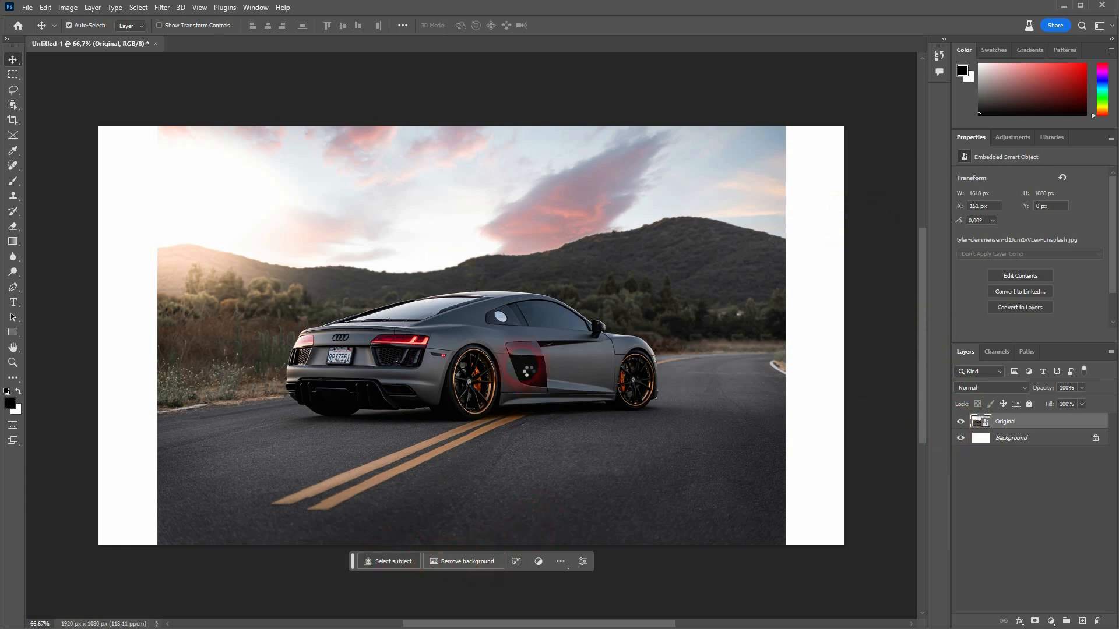
left_click(427, 438)
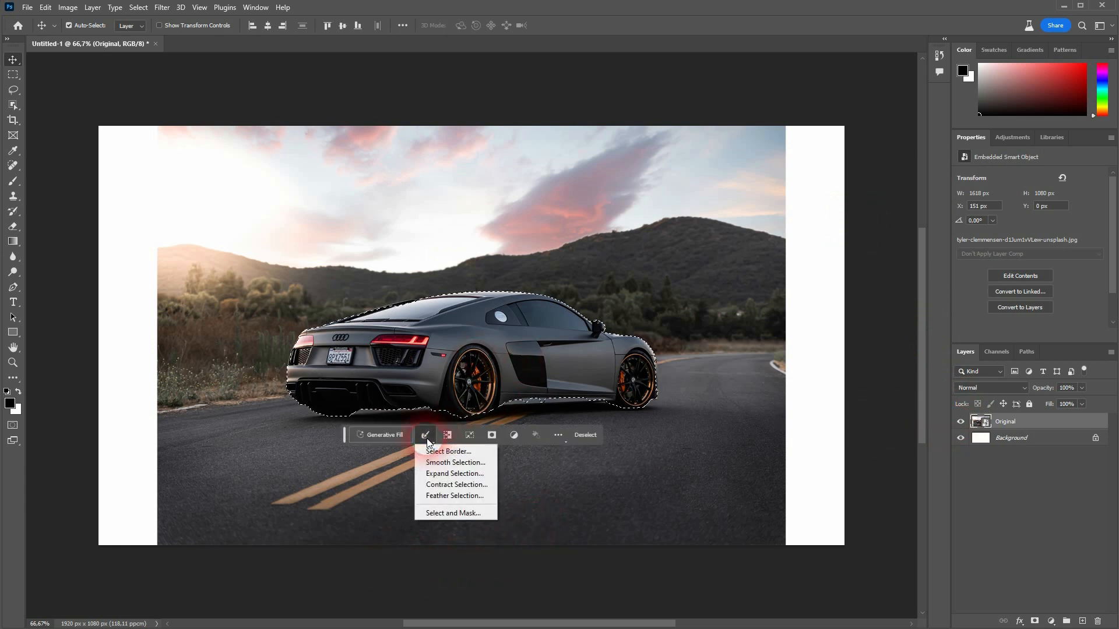
left_click(487, 493)
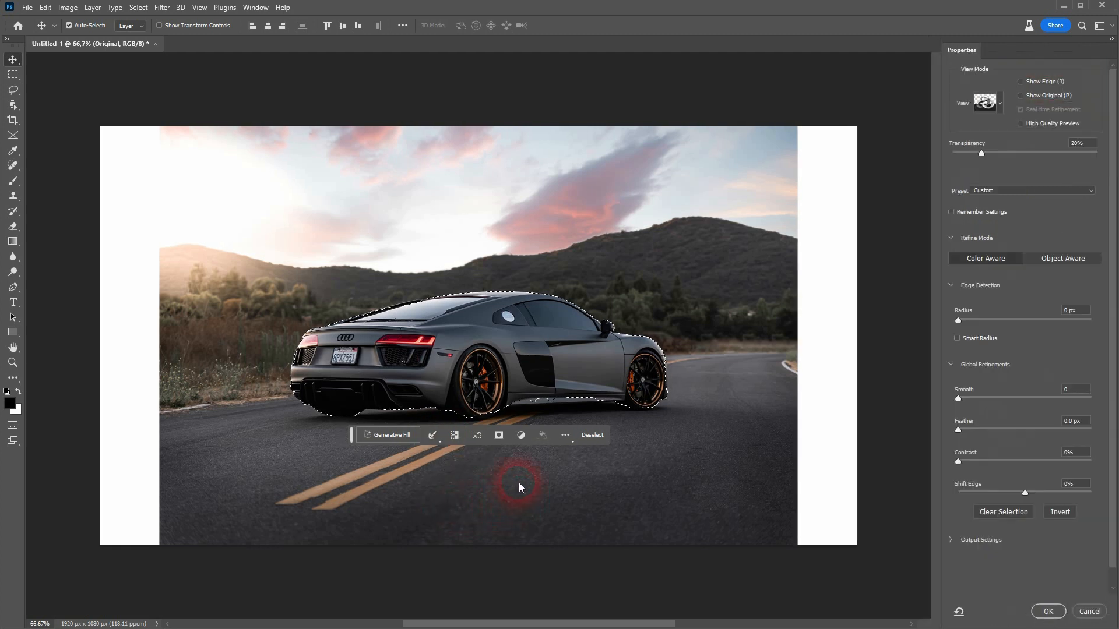
left_click(1055, 385)
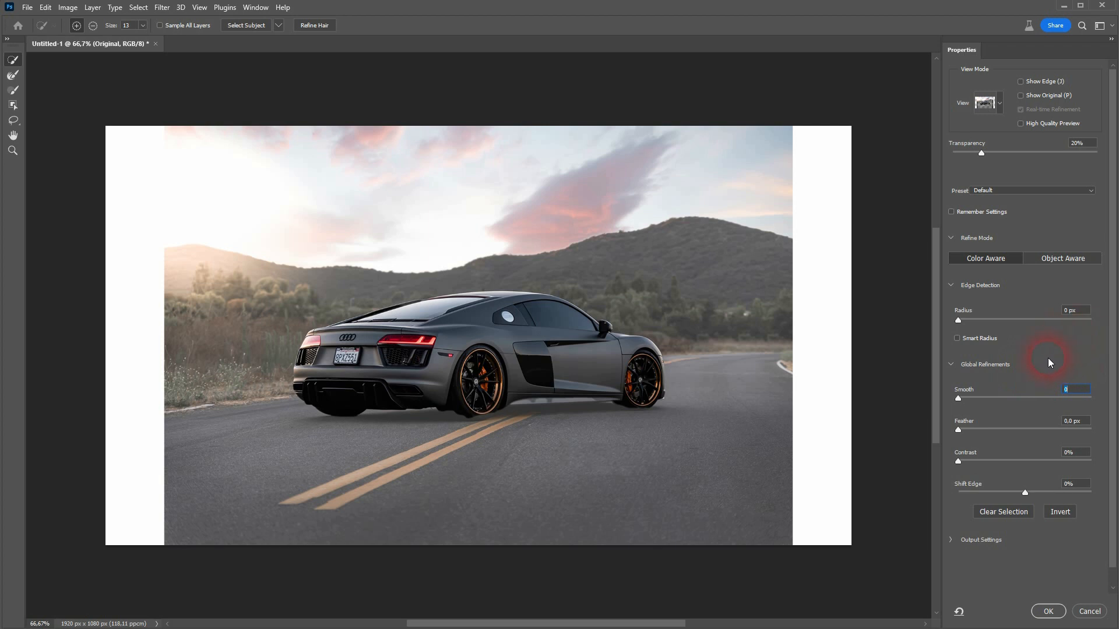
left_click(1037, 604)
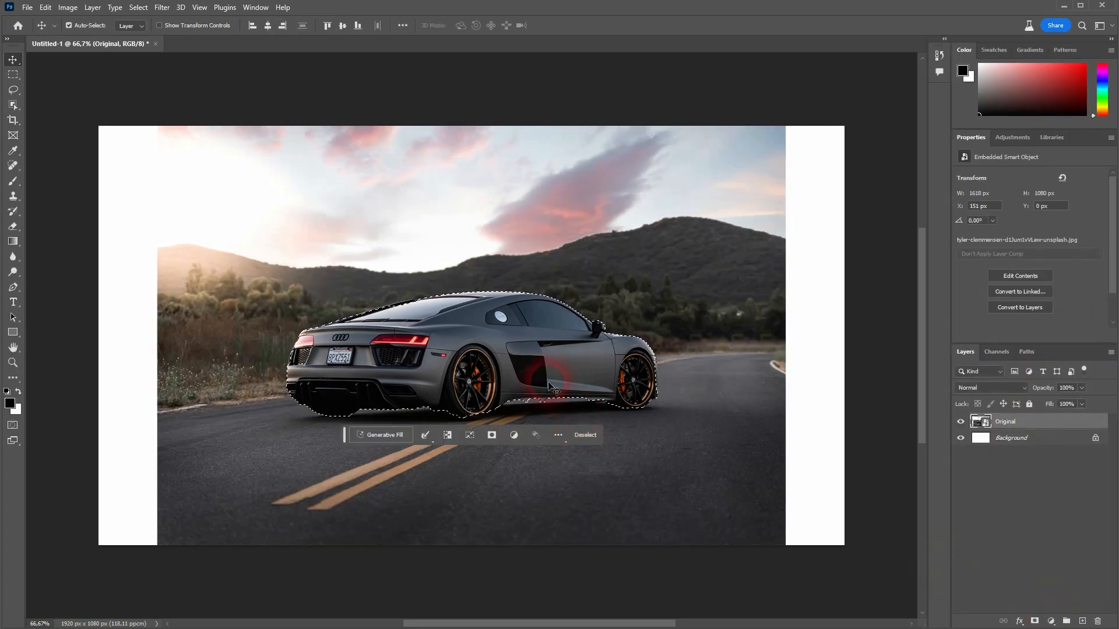
Invert the car selection and run Generative Fill on the surroundings with the prompt "route 66".
left_click(446, 435)
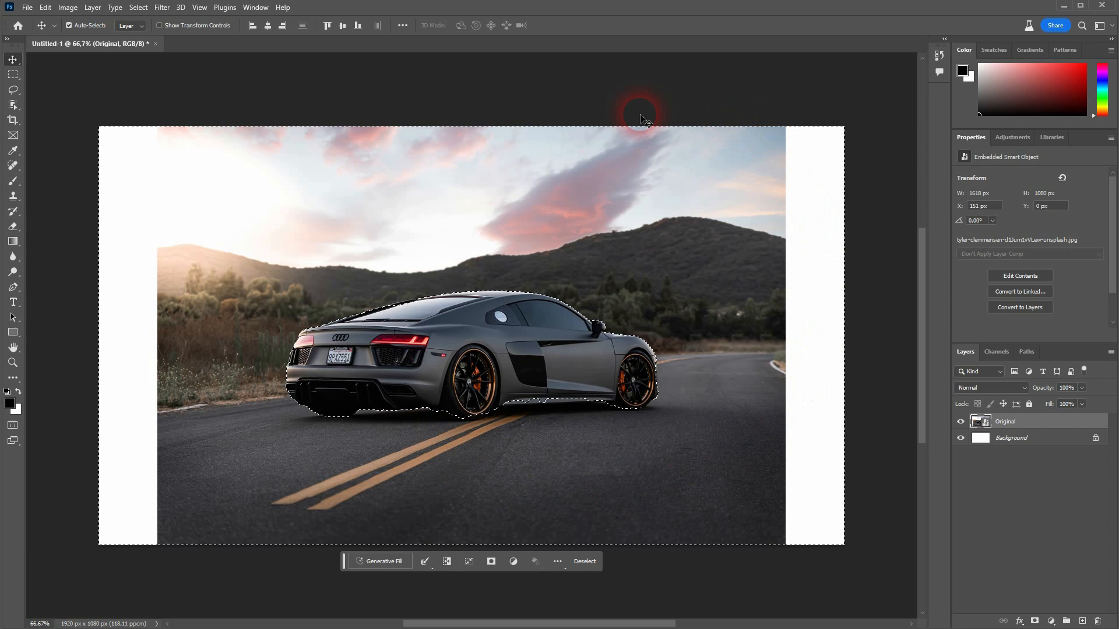
left_click(386, 561)
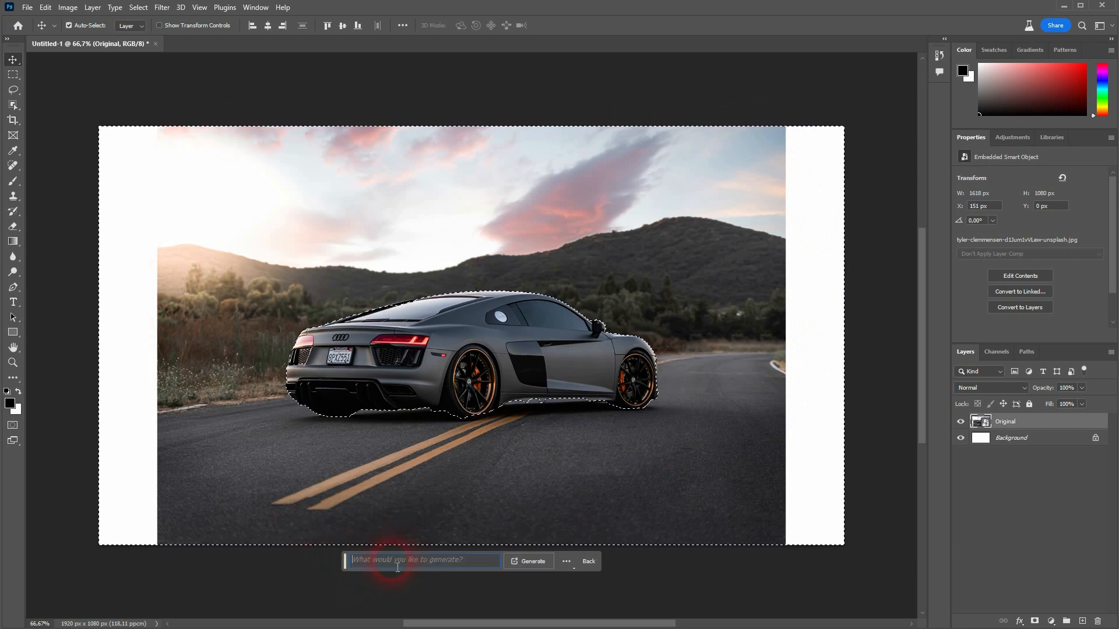
type("route 66")
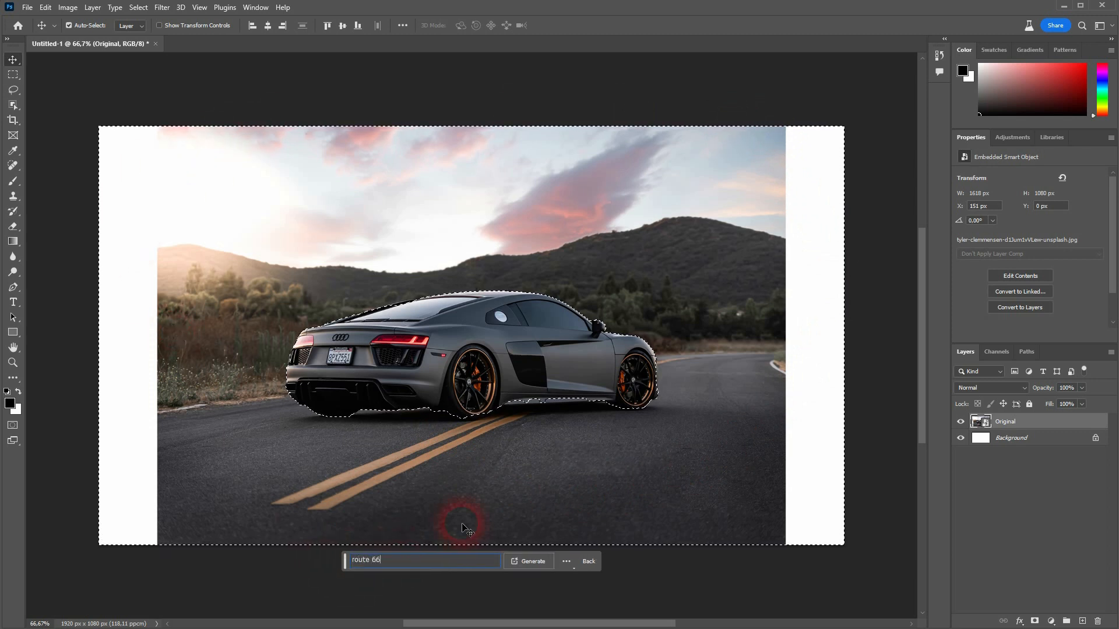
key("Return")
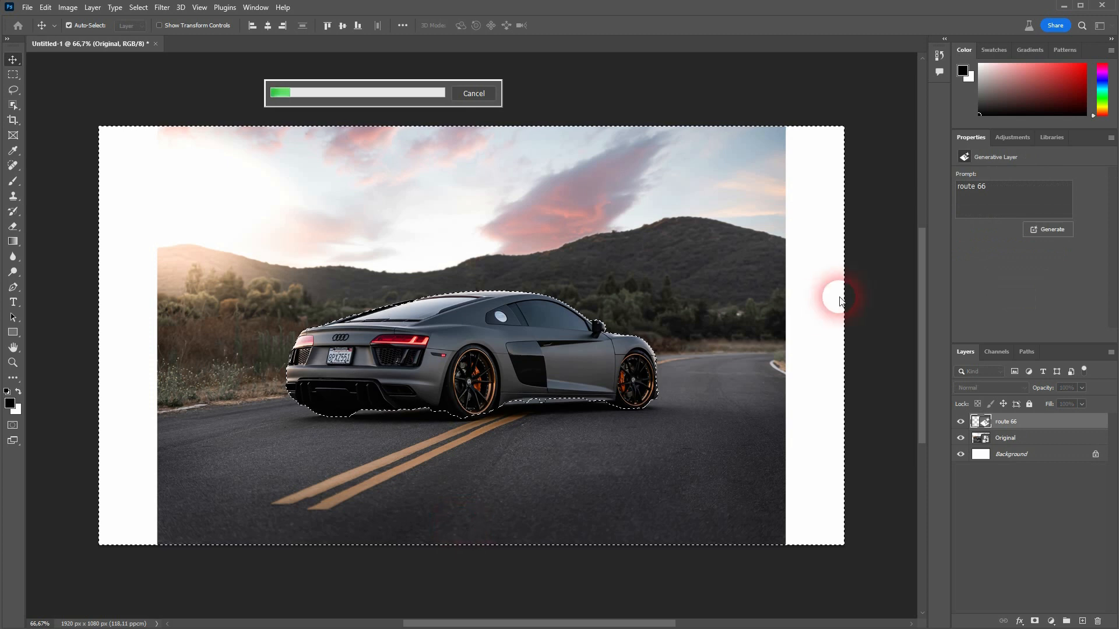
Step through the "route 66" background variations to the third one.
triple_click(961, 195)
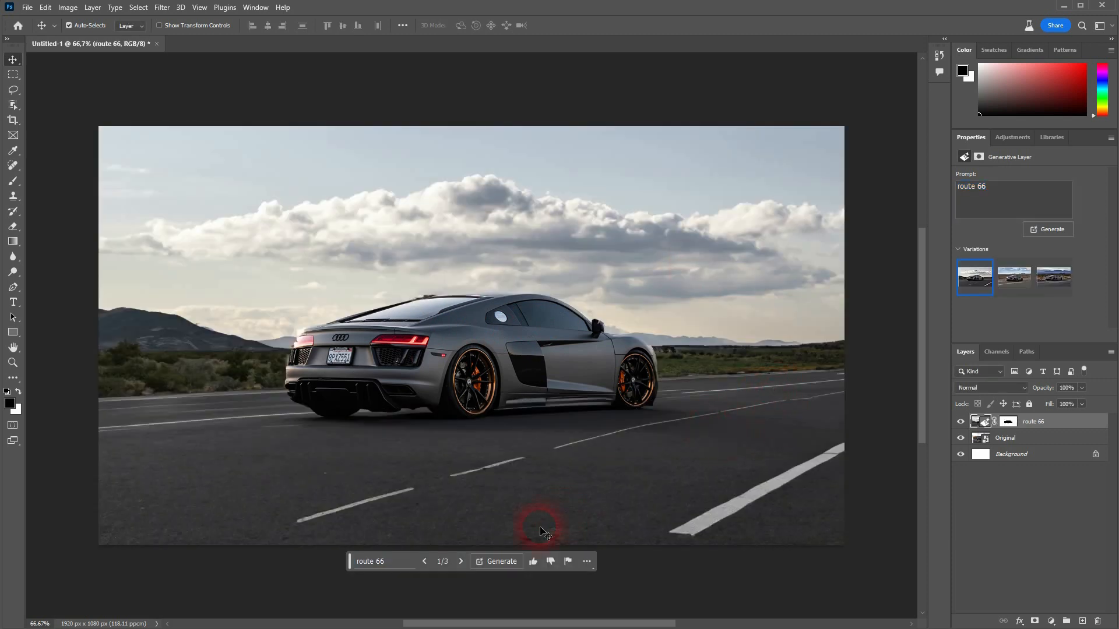
left_click(460, 562)
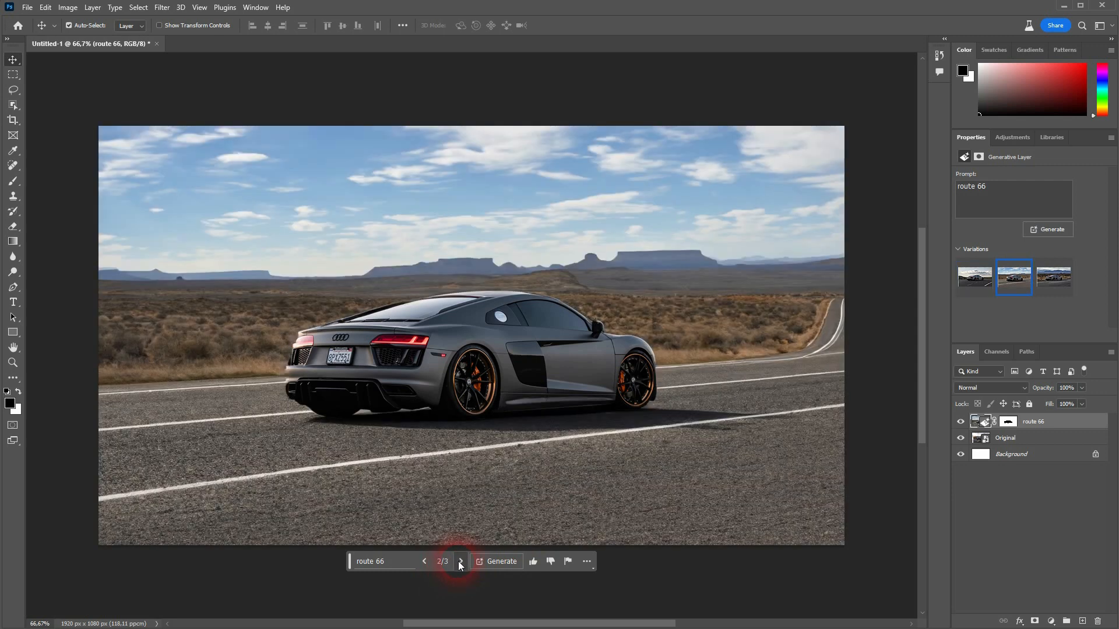
left_click(461, 562)
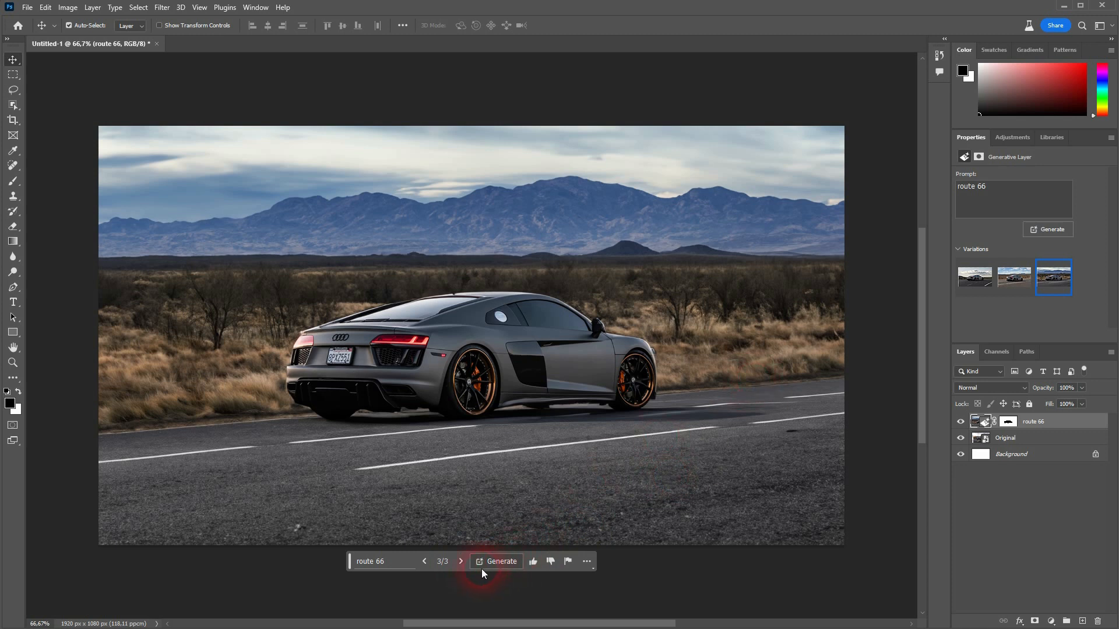
Generate new backgrounds on the same generative layer with the prompt "florida highway" and step to their third variation.
left_click(384, 563)
left_click_drag(408, 566, 342, 566)
type("florida highway")
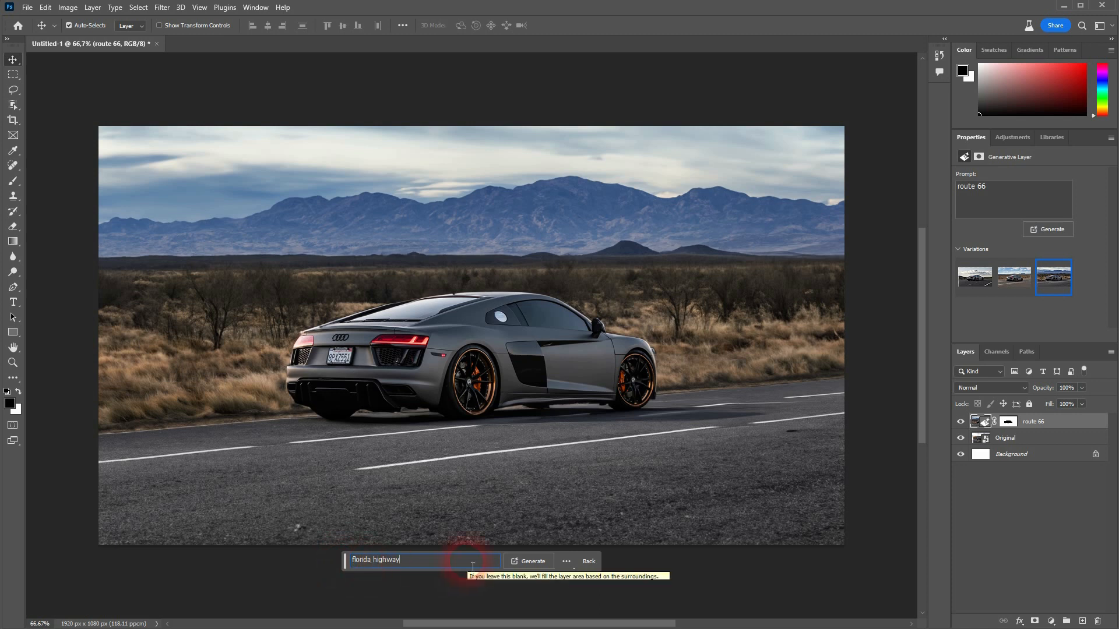
left_click(527, 561)
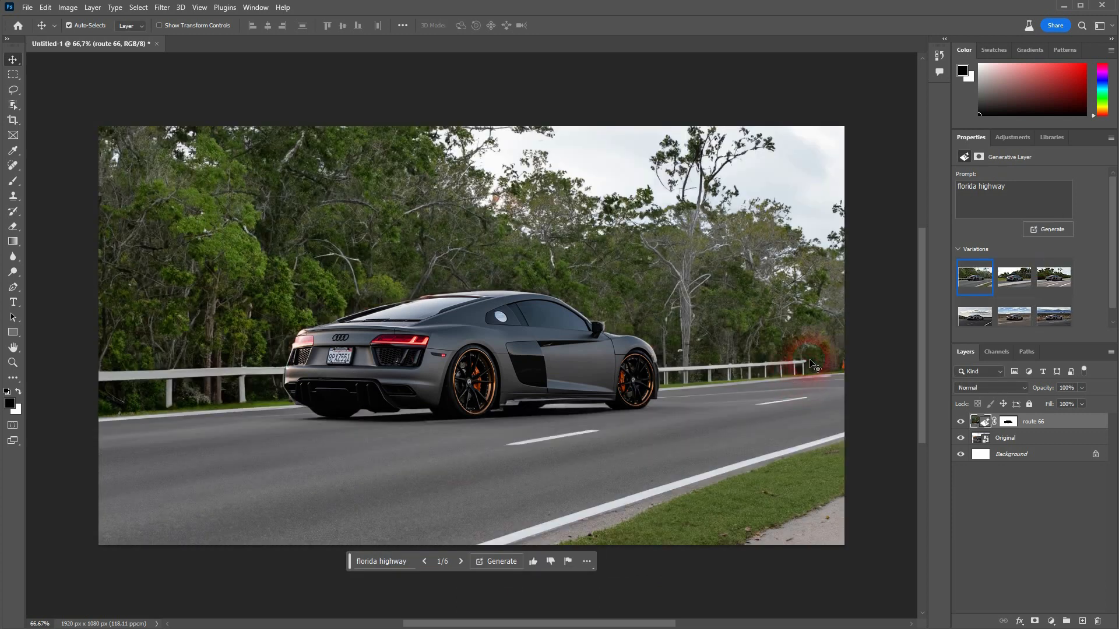
left_click(460, 561)
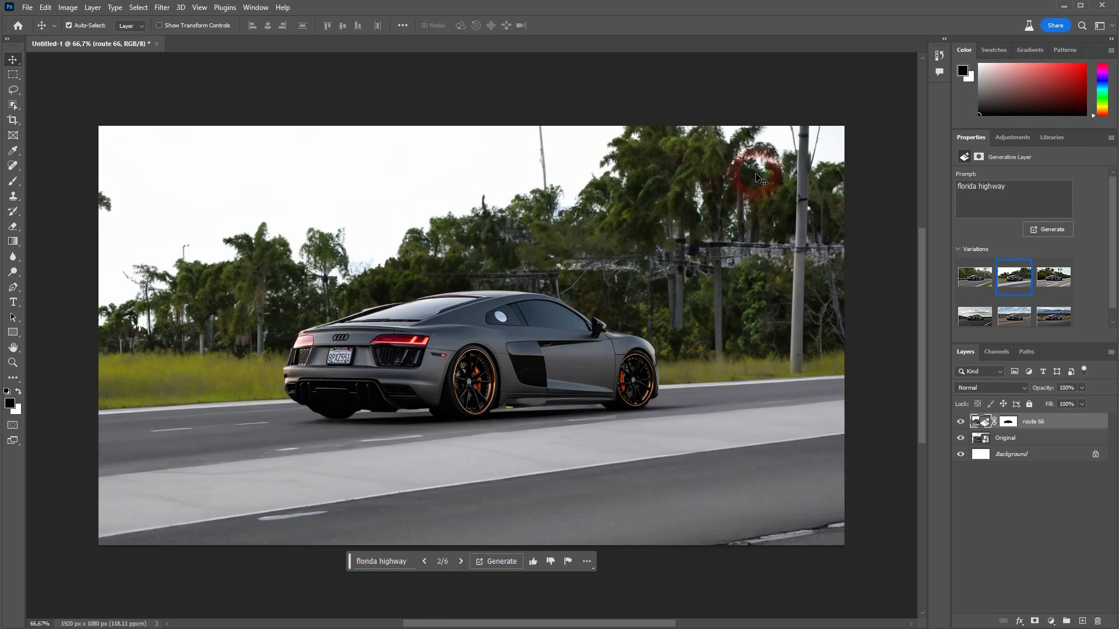
left_click(462, 563)
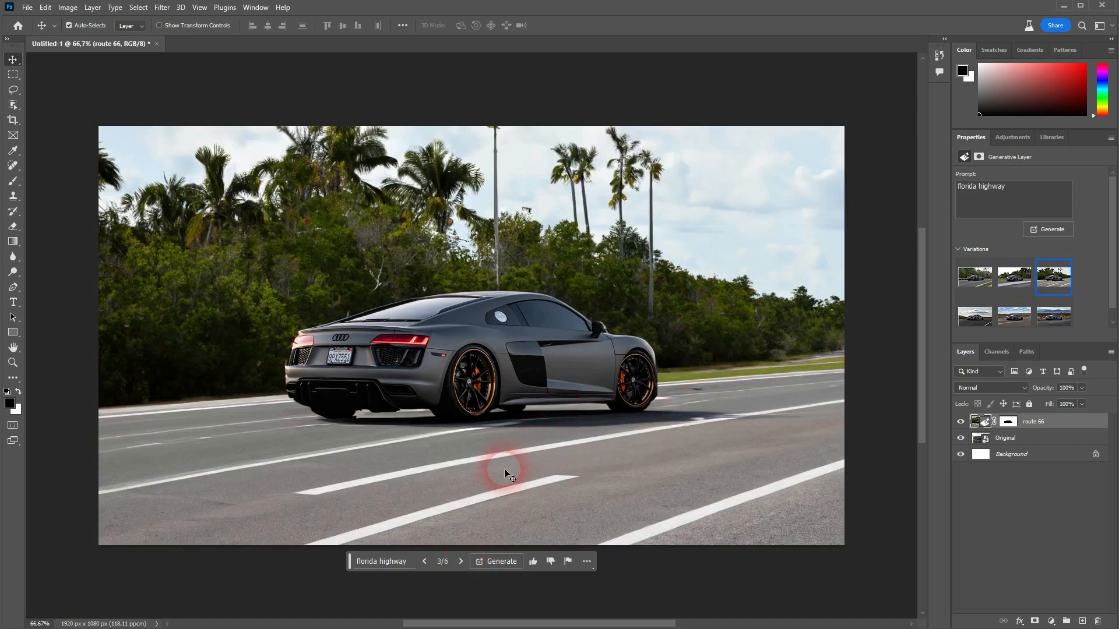
Replace the generative layer's prompt with "canyon scene" and generate new background variations.
left_click(394, 564)
left_click_drag(420, 563, 339, 561)
type("canyon sc")
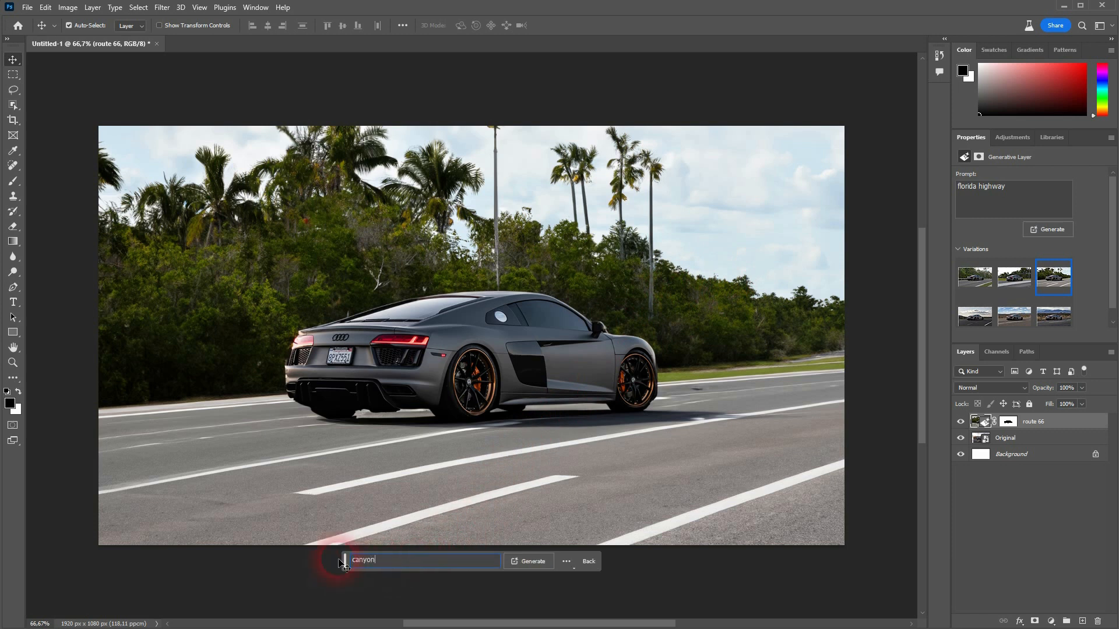
type("ene")
key("Return")
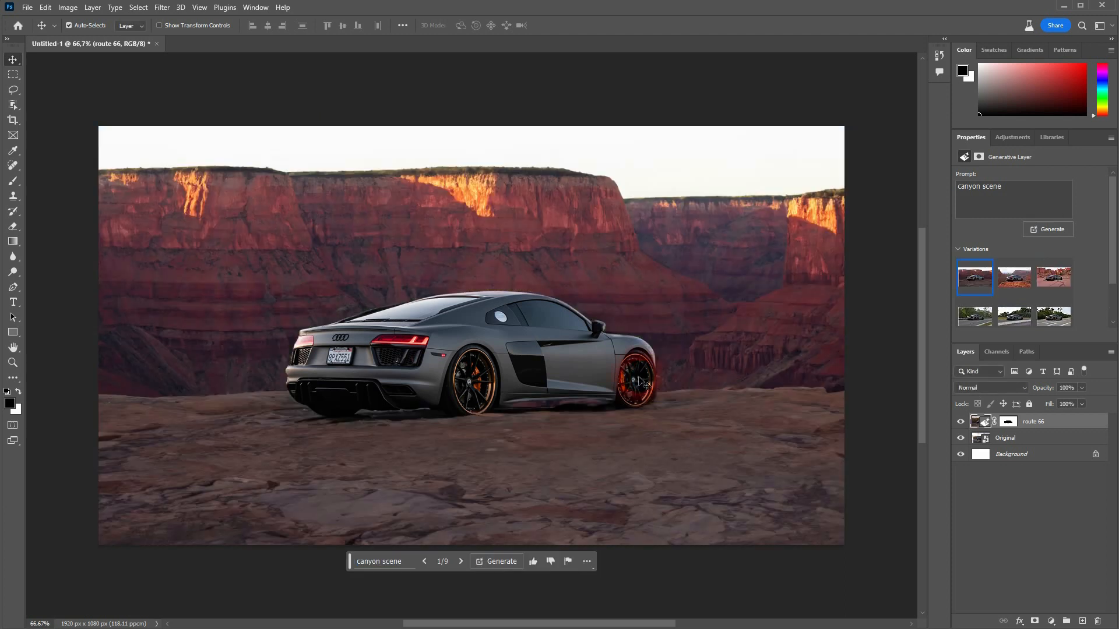
Step through the three "canyon scene" variations and return to the first one.
left_click(460, 561)
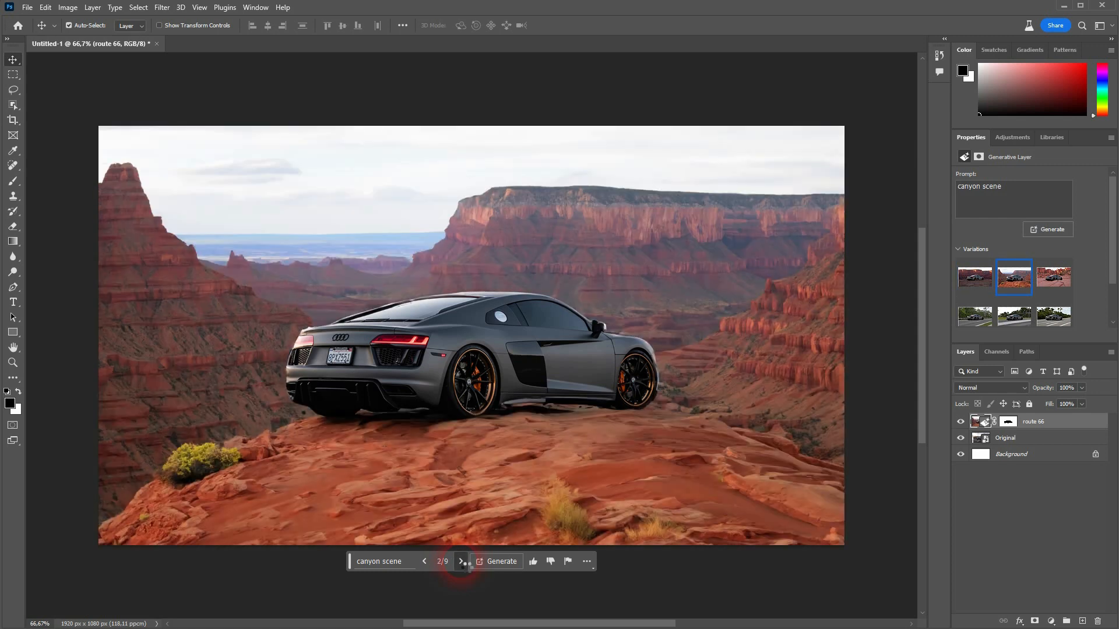
left_click(461, 561)
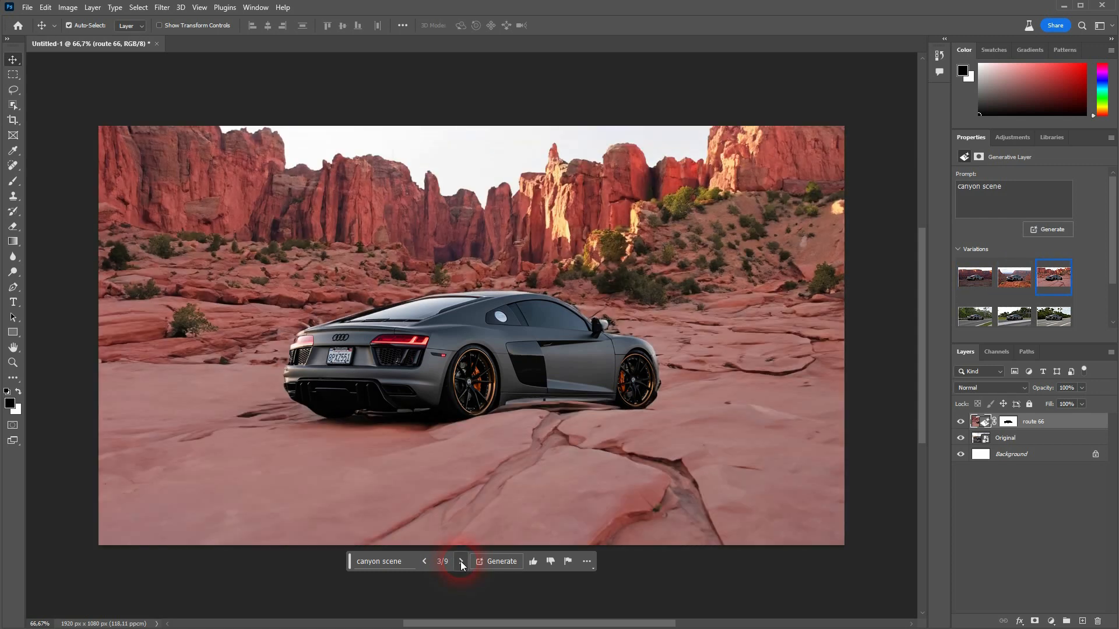
left_click(425, 560)
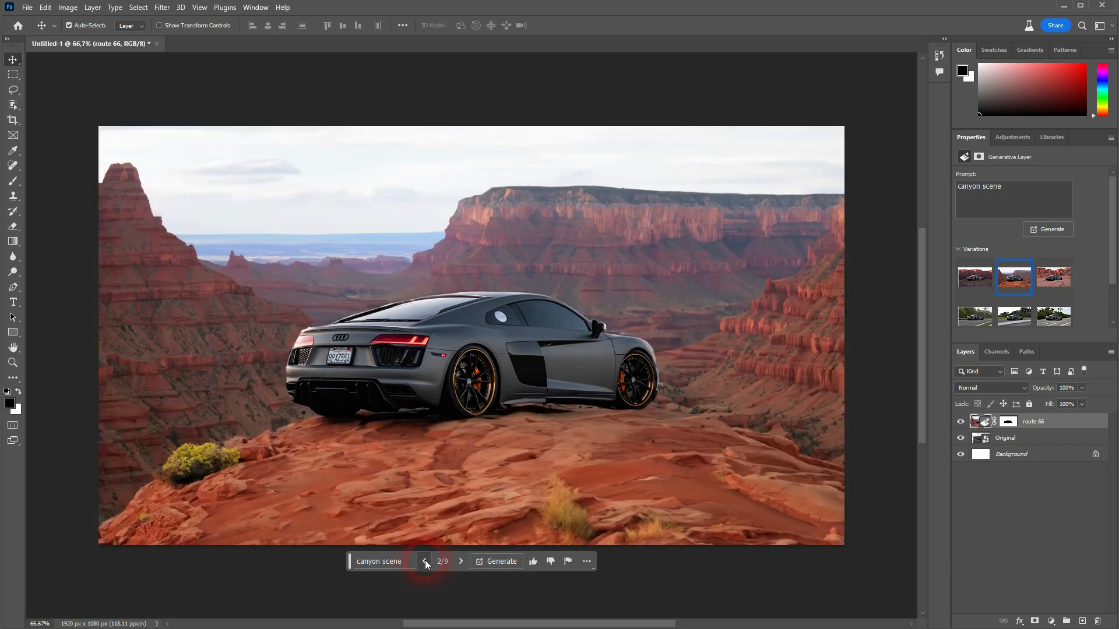
left_click(425, 560)
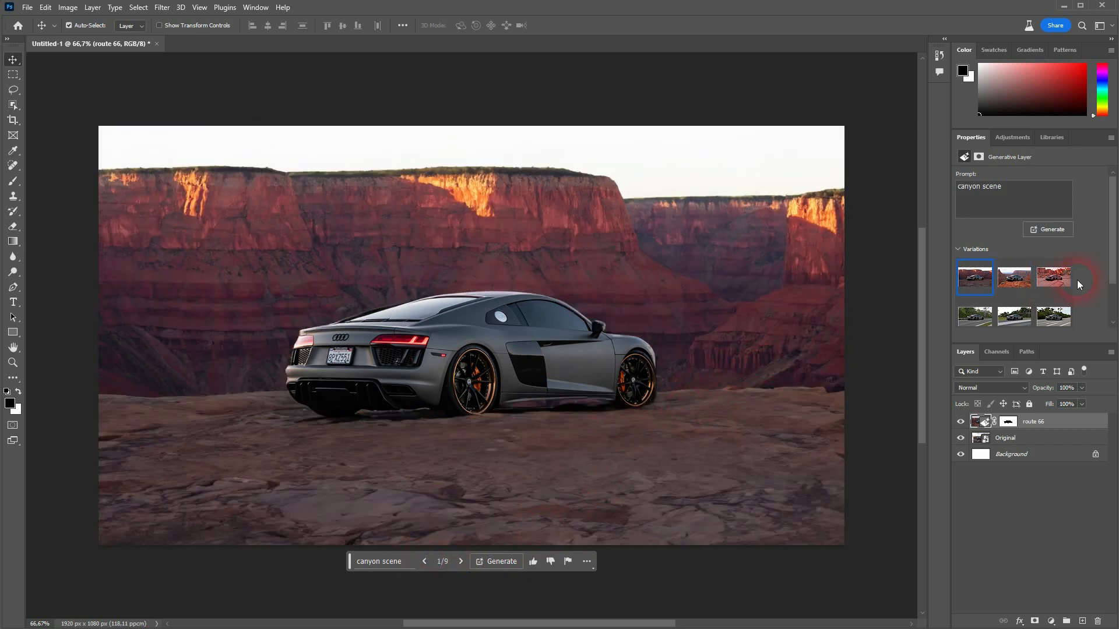
Switch to the second "route 66" variation and compare it with the original photo by hiding and reshowing the generative layer.
scroll(1077, 260, "down", 2)
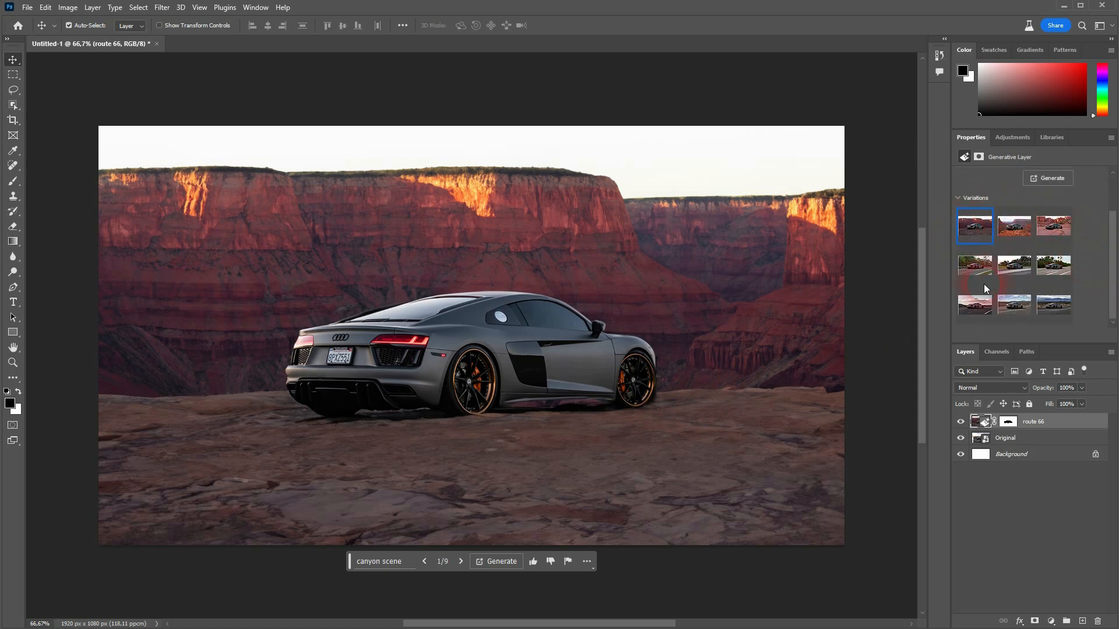
left_click(985, 302)
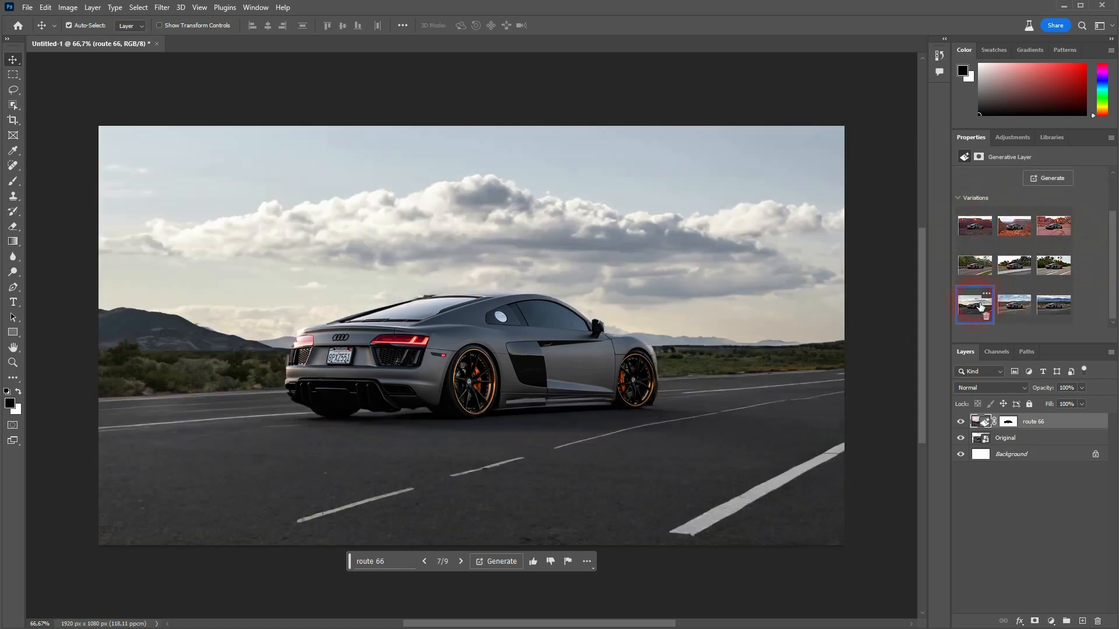
left_click(1025, 310)
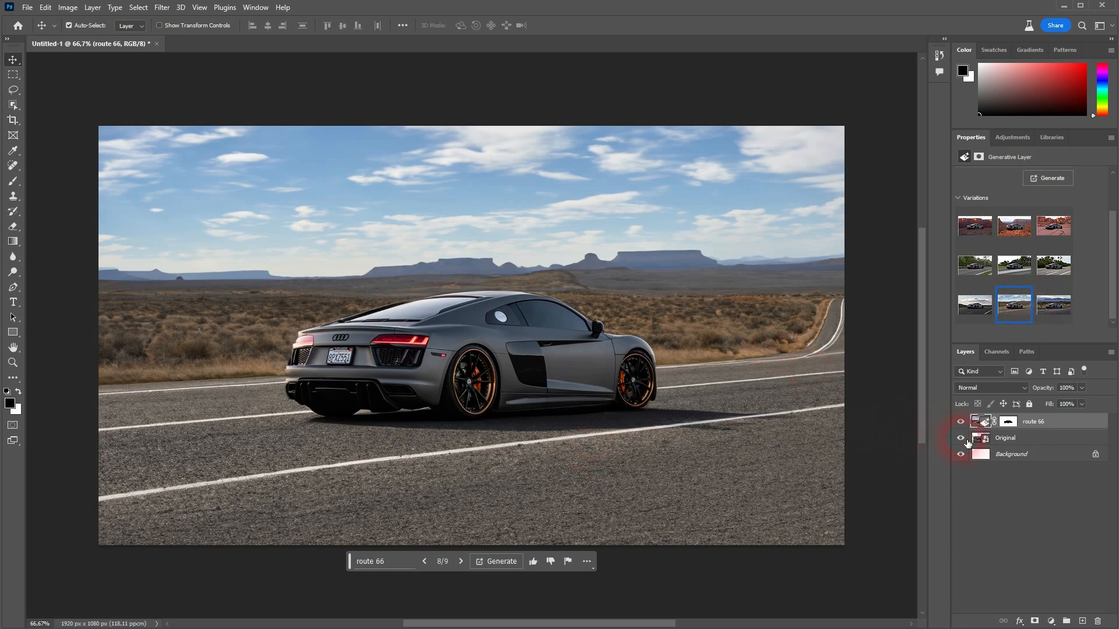
left_click(961, 422)
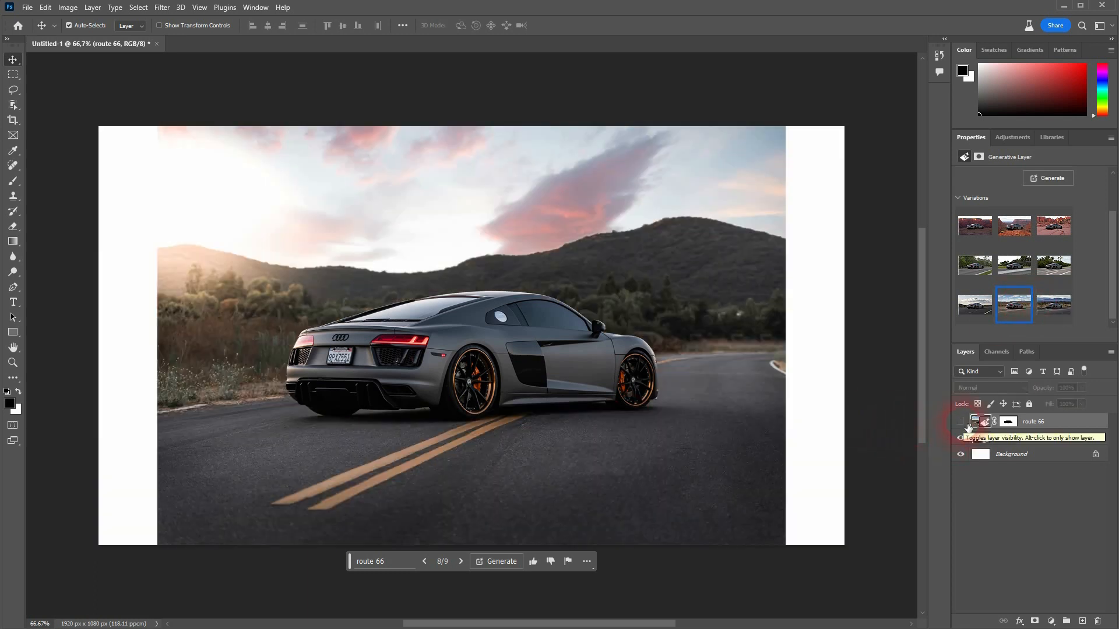
left_click(965, 424)
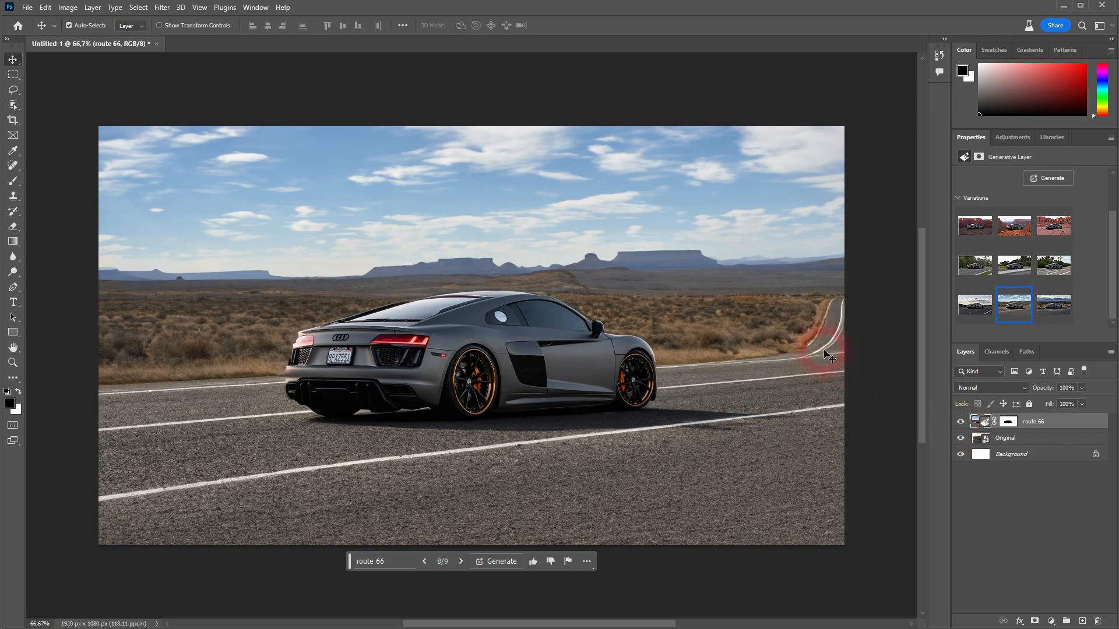
Replace the generative layer's prompt with "filmstudio" and generate new background variations.
left_click(386, 562)
left_click_drag(395, 568, 341, 568)
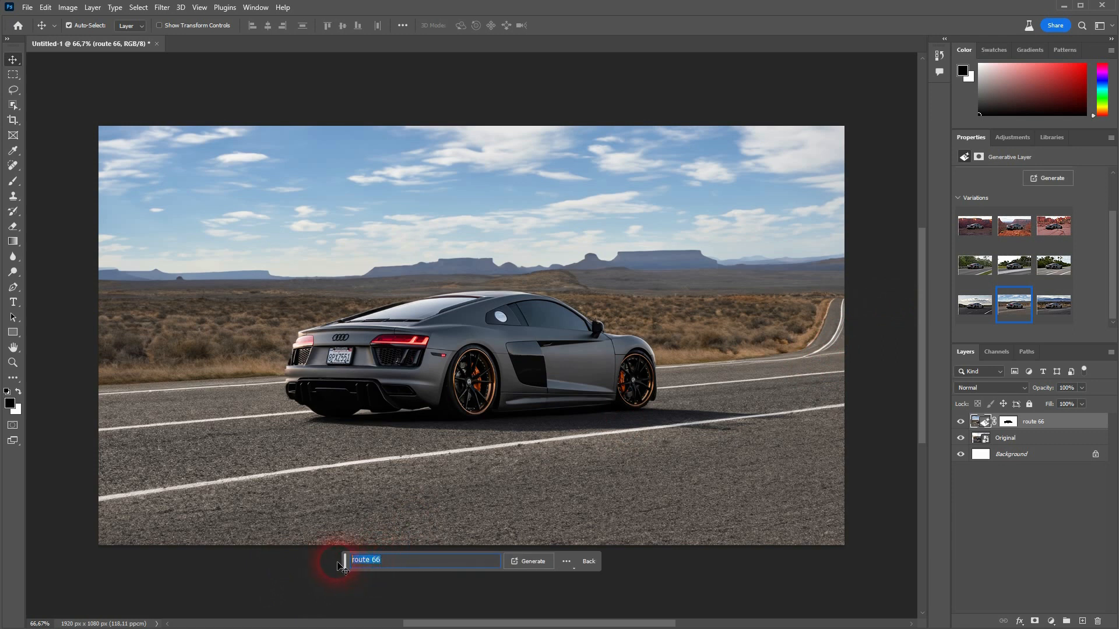
type("filmstudio")
key("Return")
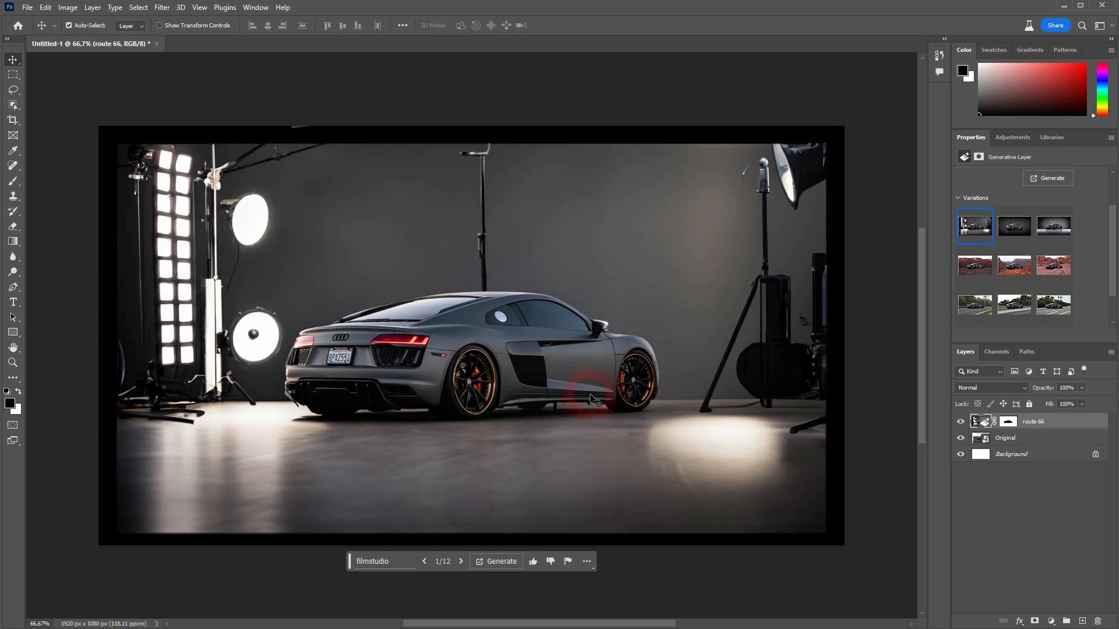
Step through the three "filmstudio" variations and return to the first one.
left_click(461, 562)
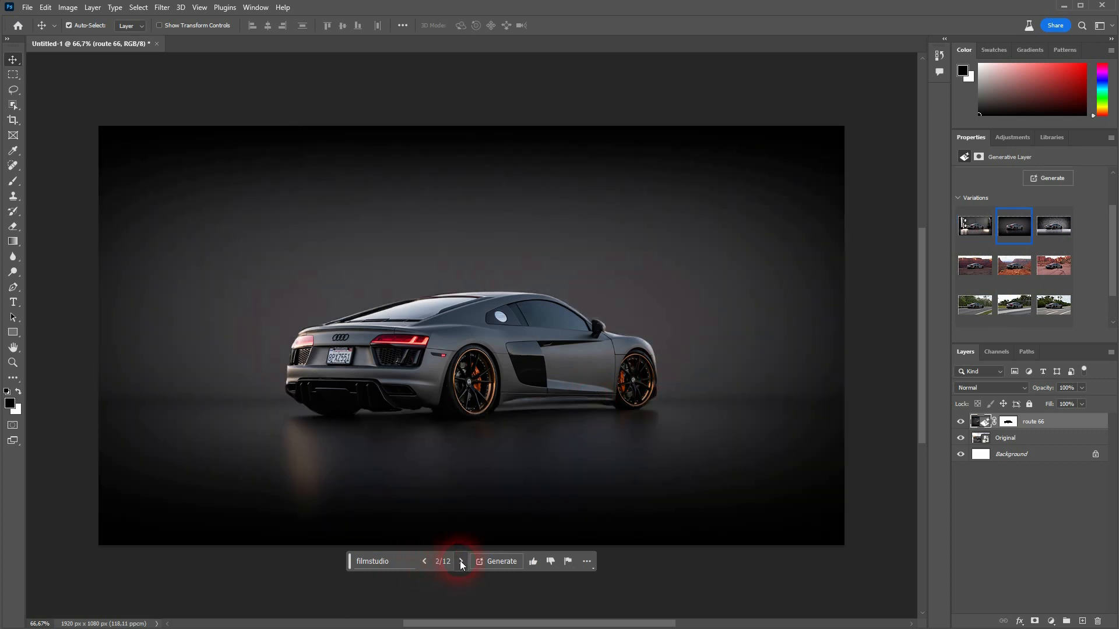
left_click(460, 561)
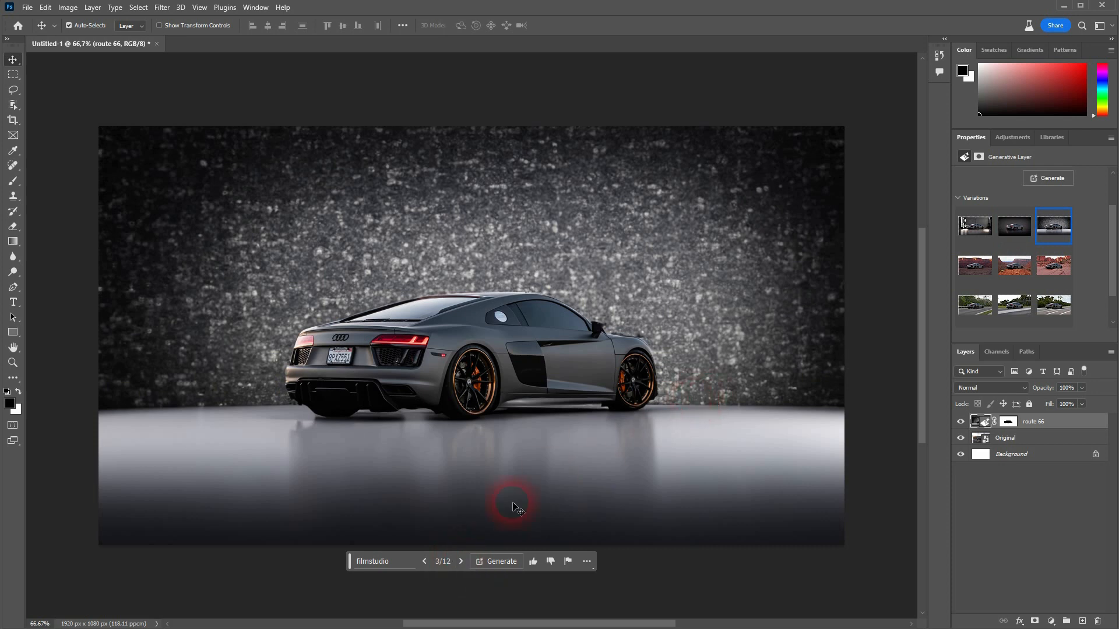
left_click(426, 561)
left_click(426, 561)
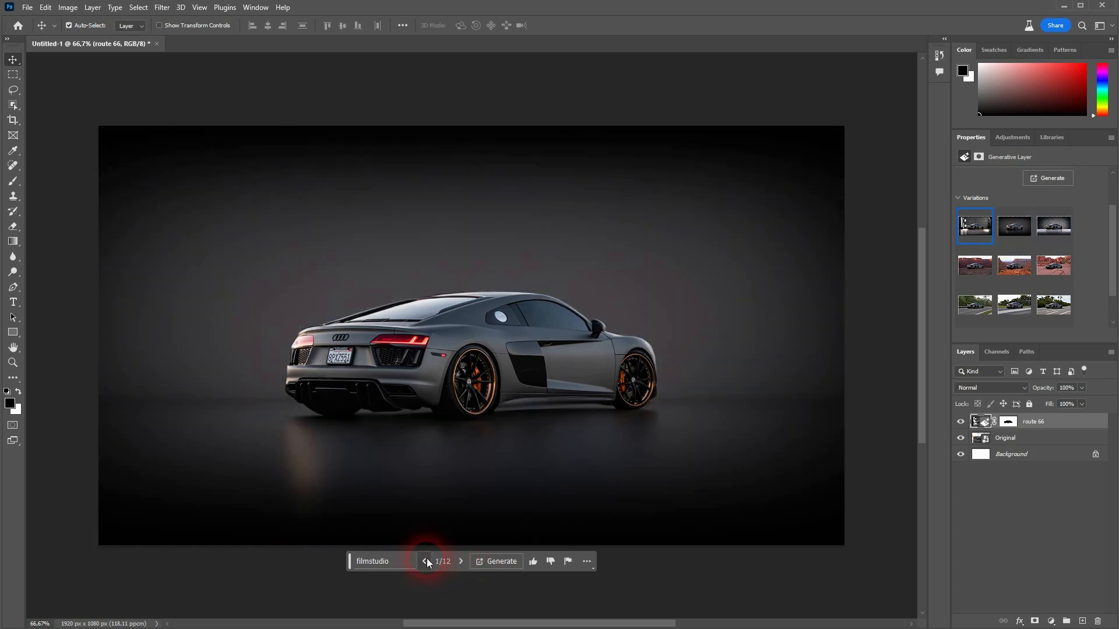
Generate backgrounds with the prompt "dark to white gradient background" and show the second variation.
left_click(380, 563)
left_click_drag(394, 569, 337, 567)
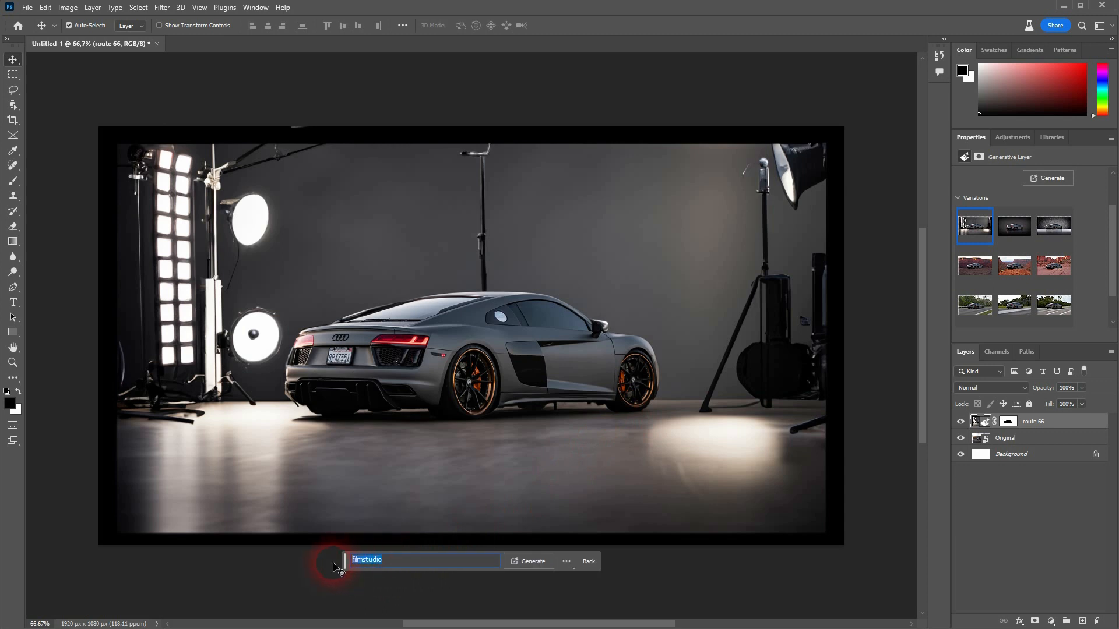
type("dark to white gradient background")
key("Return")
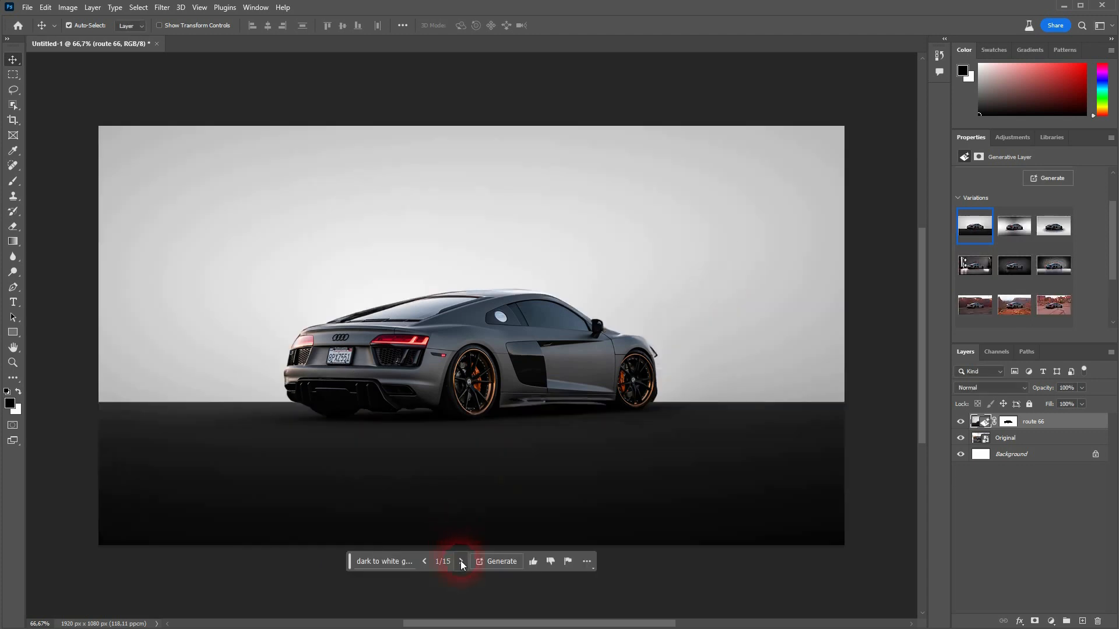
left_click(461, 562)
left_click(772, 403)
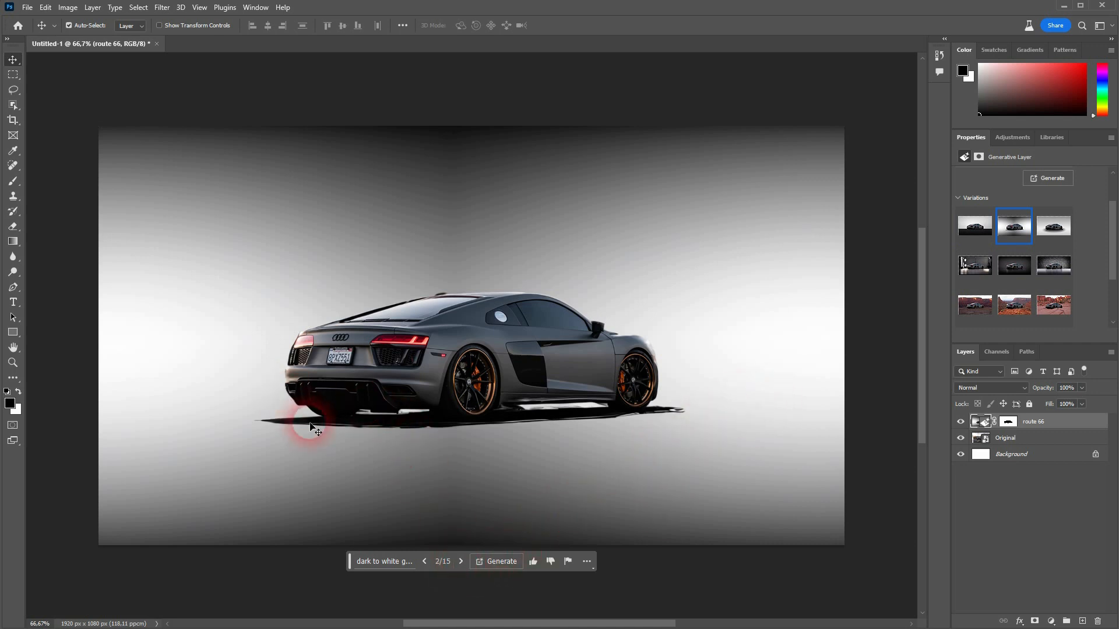
Compare the three "dark to white gradient background" variations, viewing the third and stepping back to the first.
left_click(461, 568)
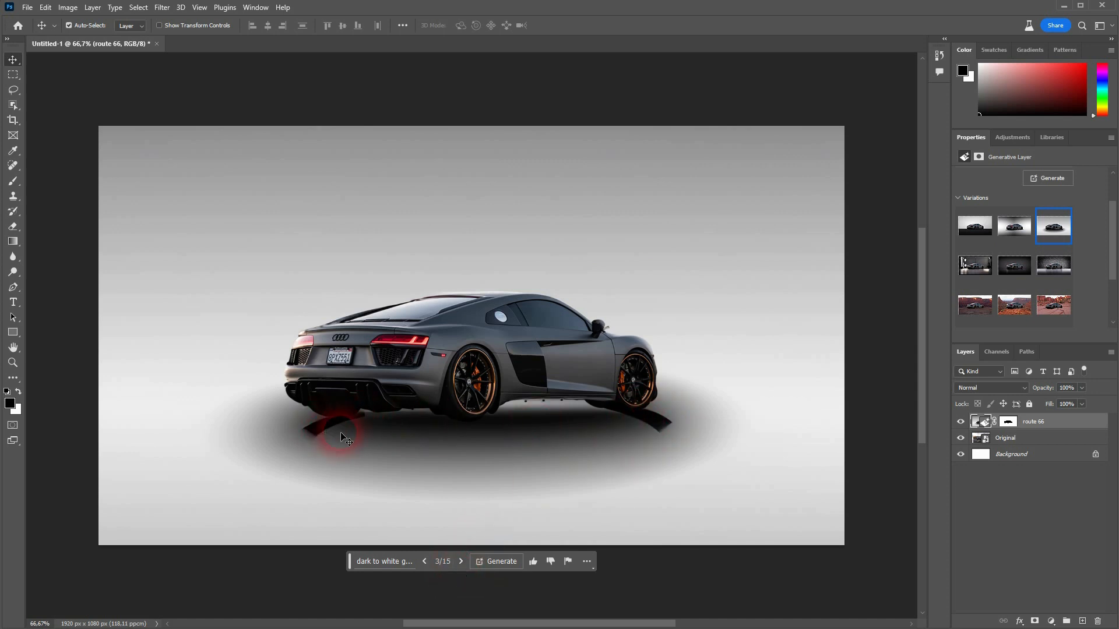
left_click(423, 562)
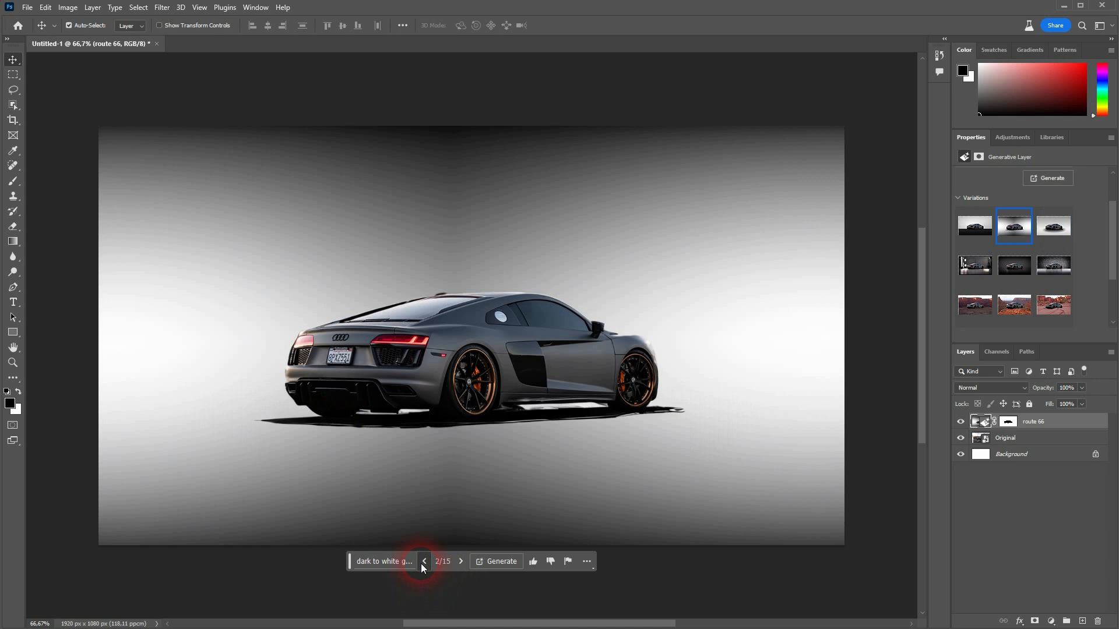
left_click(423, 562)
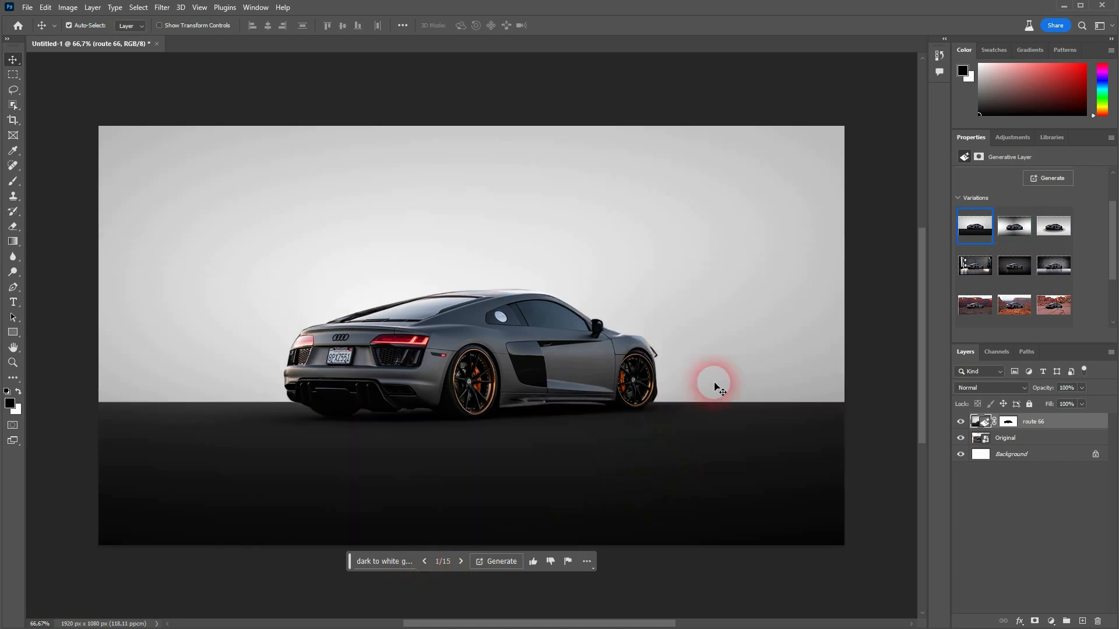
Replace the generative layer's prompt with "abstract van gogh" and generate new background variations.
left_click(400, 561)
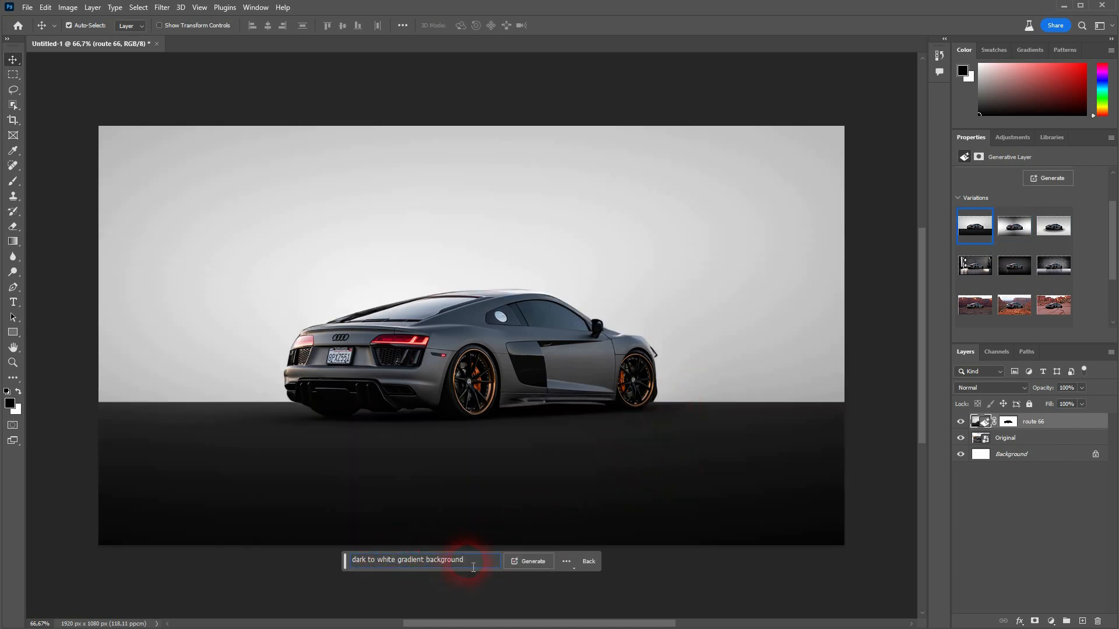
key("ctrl+a")
type("van gogh")
type("abstract")
key("Return")
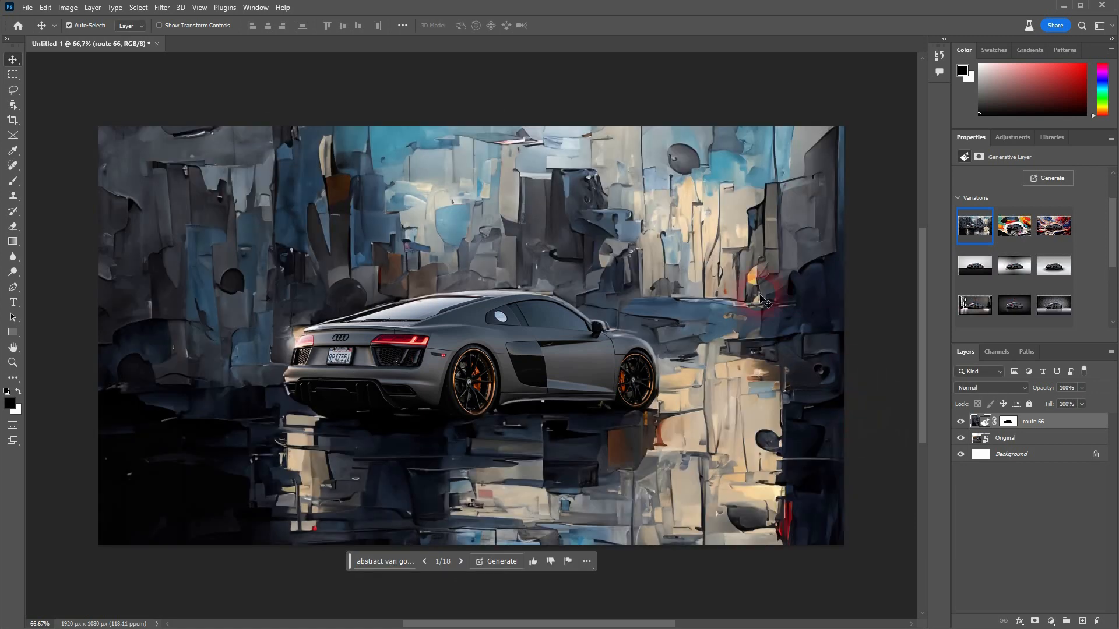
Step through the "abstract van gogh" variations up to the third one.
left_click(460, 562)
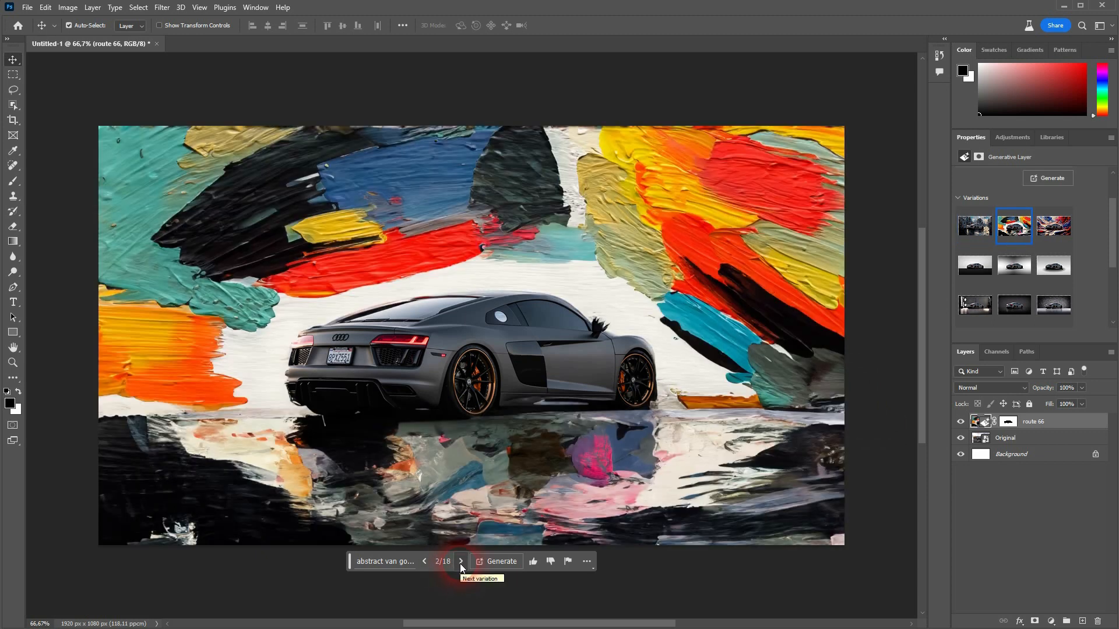
left_click(461, 563)
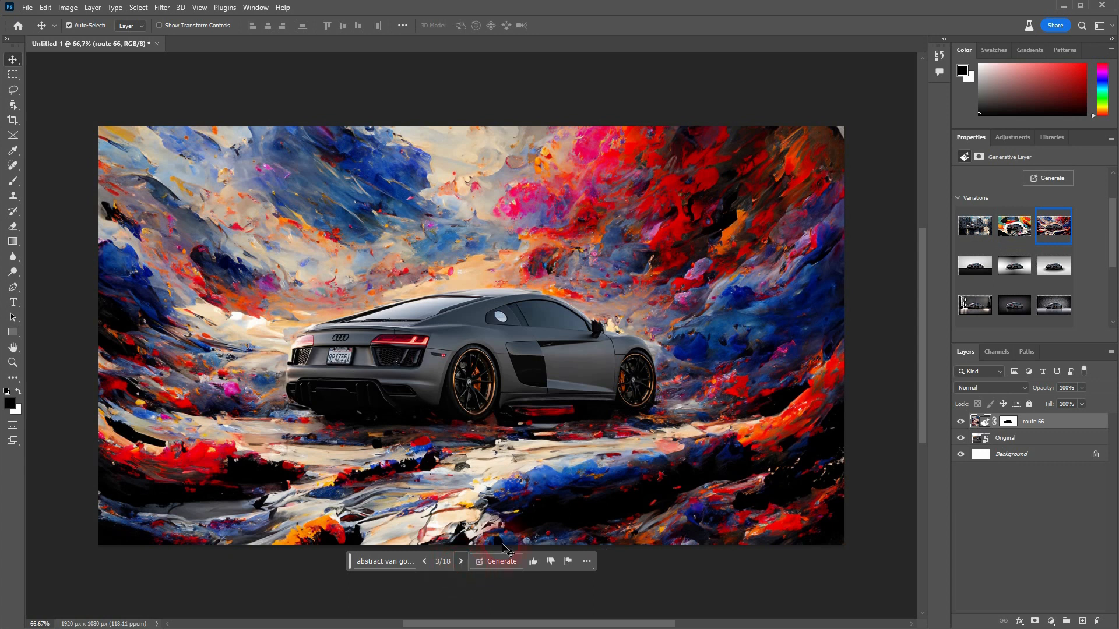
left_click(853, 295)
Revisit the gradient background variations, showing the second one and returning to the first.
left_click(973, 272)
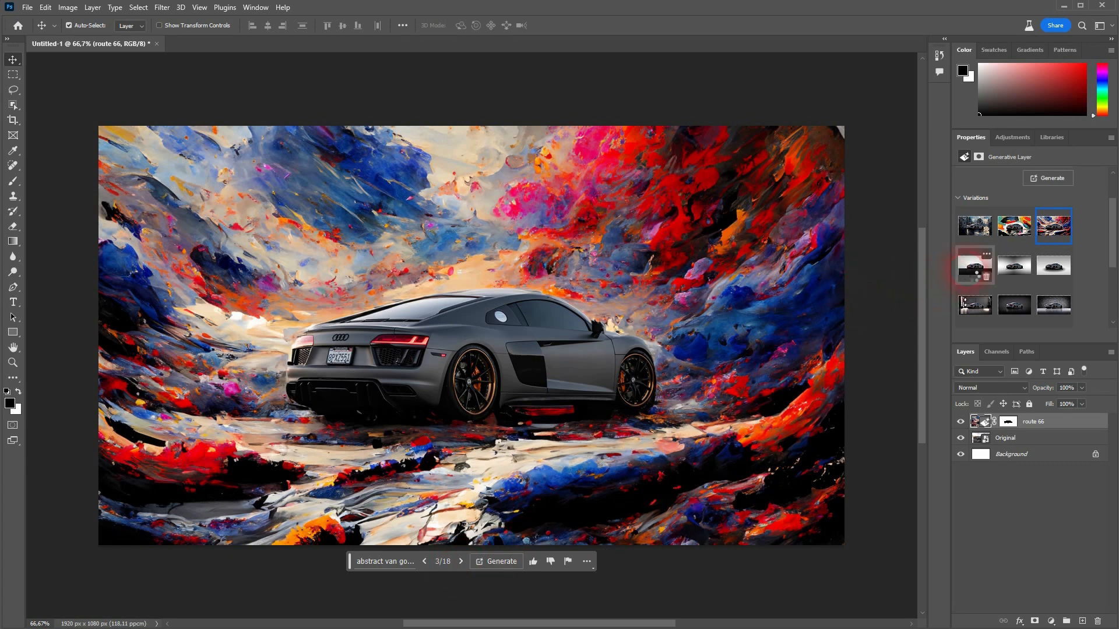
left_click(1019, 276)
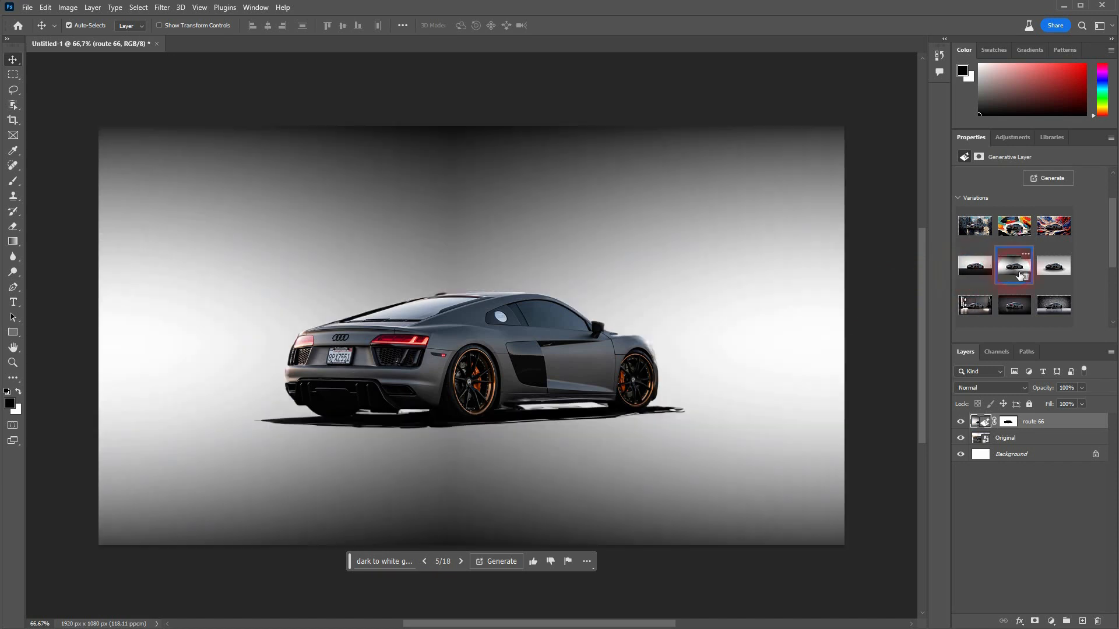
left_click(973, 279)
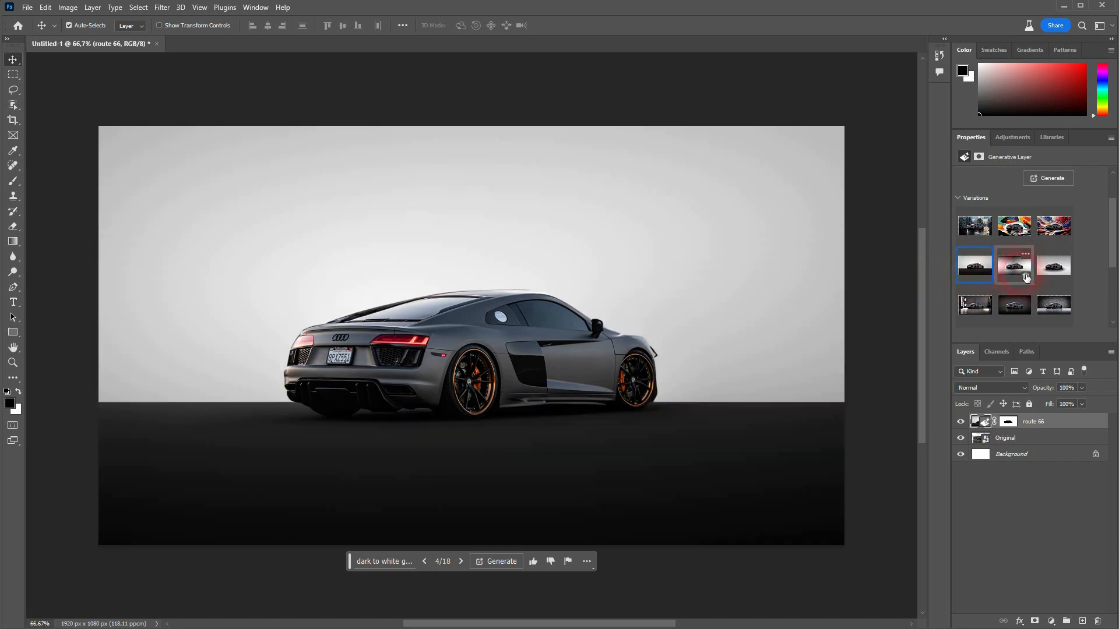
Switch to the first "filmstudio" variation and compare it with the original photo by hiding and reshowing the generative layer.
scroll(974, 274, "down", 1)
left_click(975, 270)
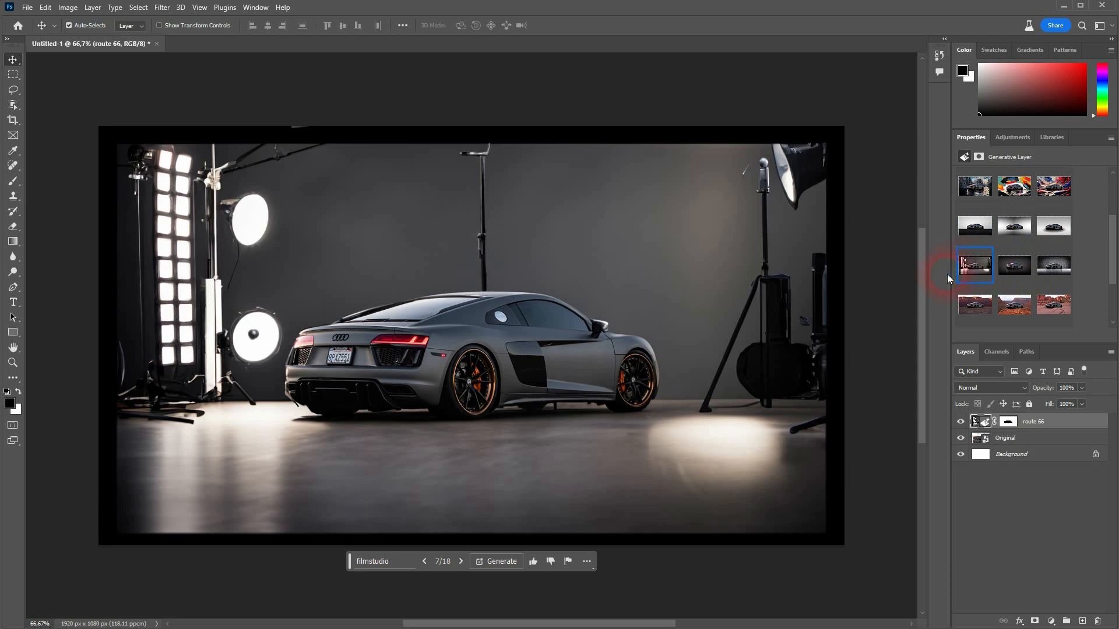
left_click(961, 422)
left_click(961, 422)
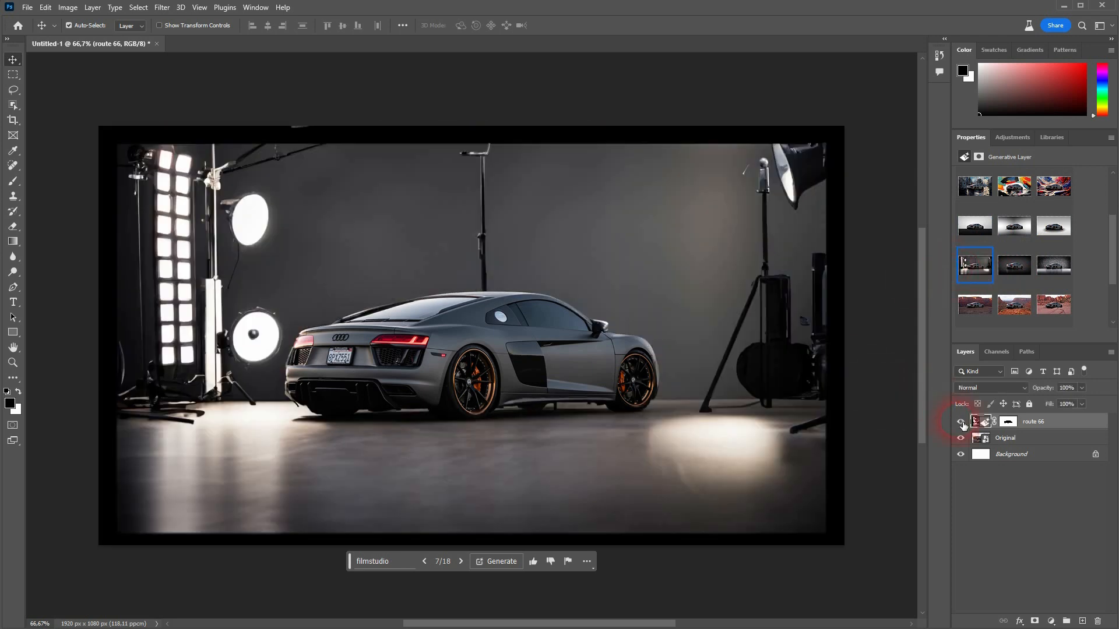